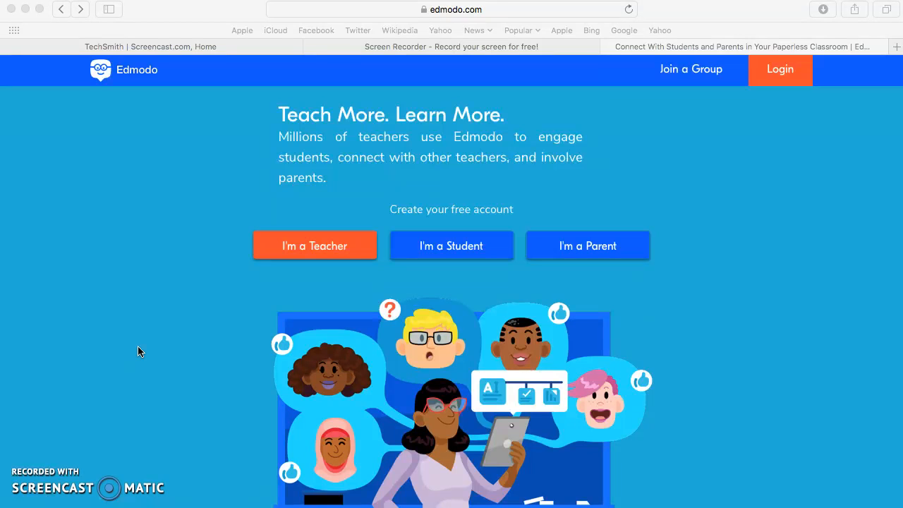
- Start a free teacher sign-up and enter the teacher's email address
left_click(307, 252)
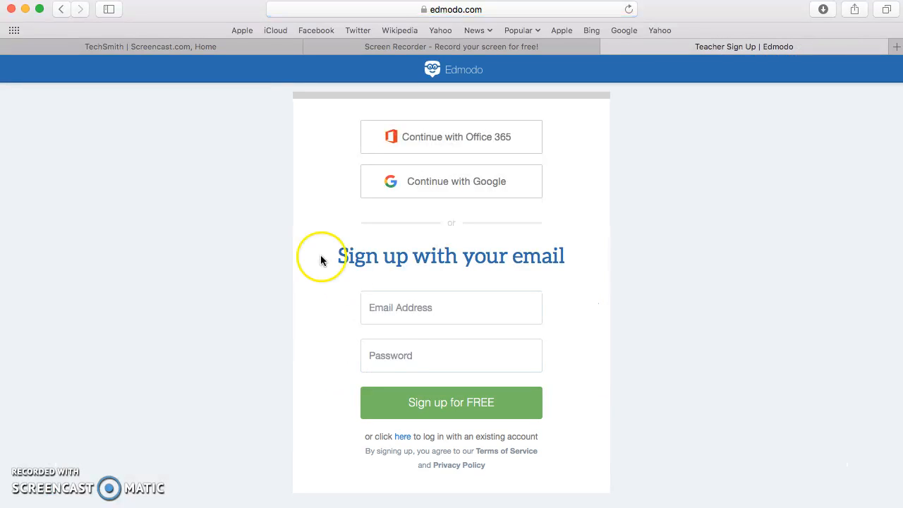
left_click(407, 317)
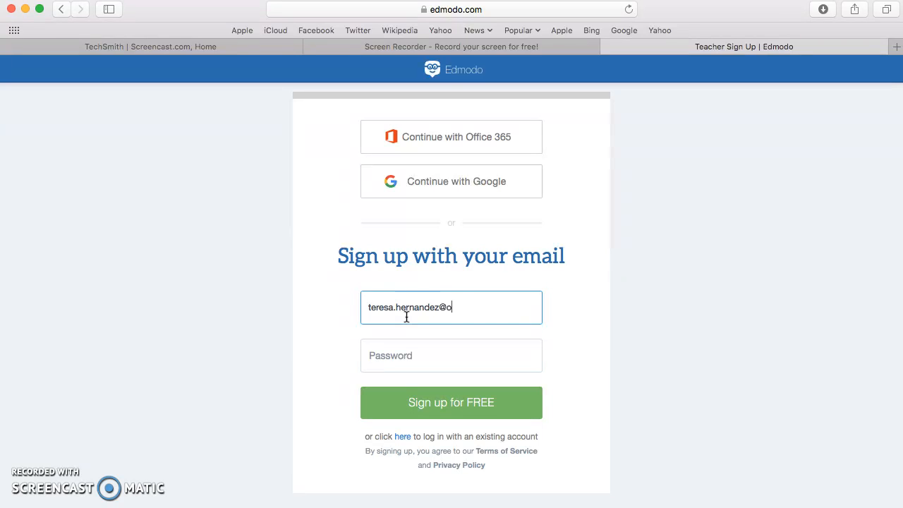
- Enter the account password, sign up for free, and decline saving the password in the browser
left_click(404, 355)
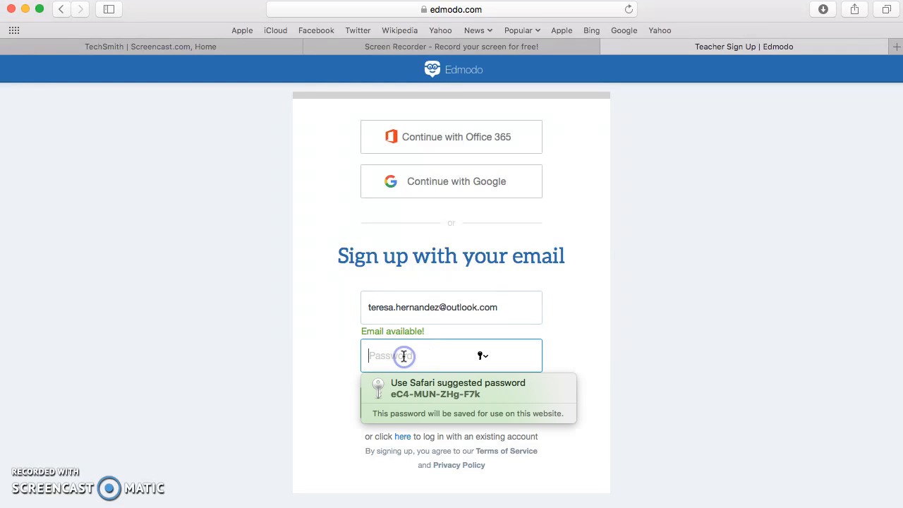
type("••")
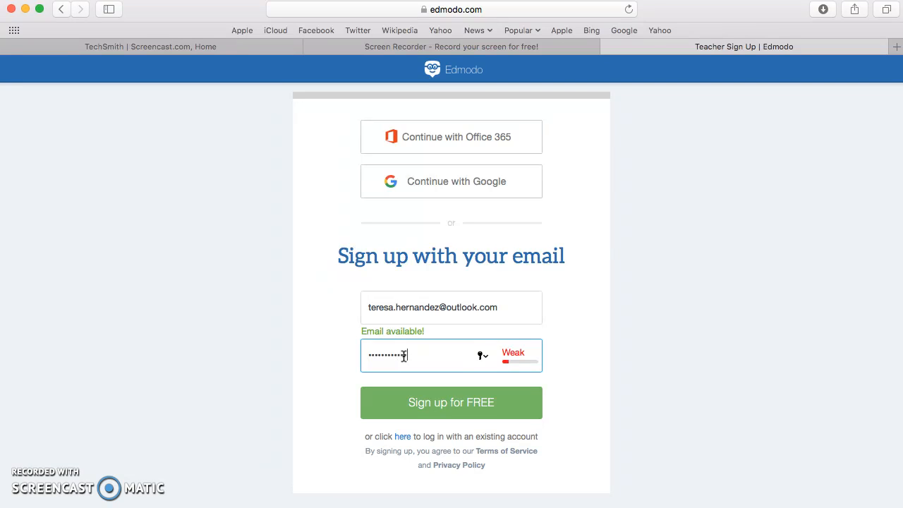
left_click(395, 395)
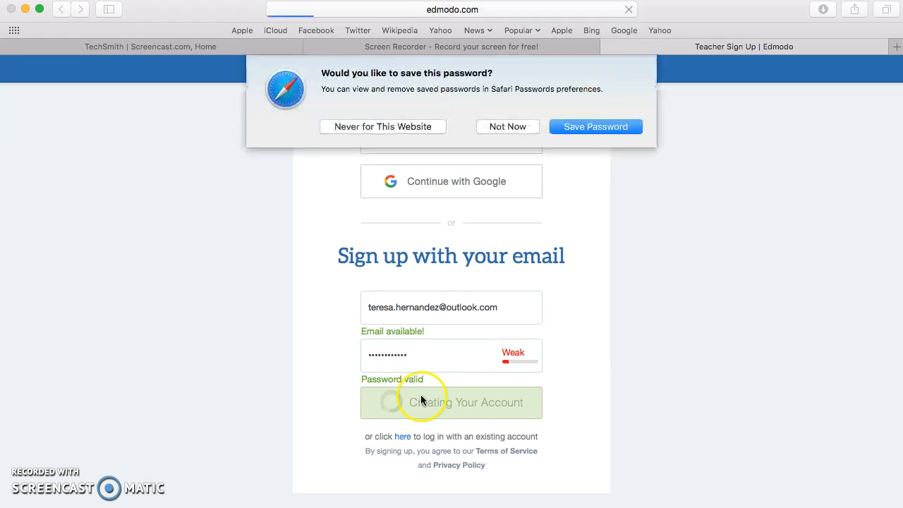
left_click(492, 126)
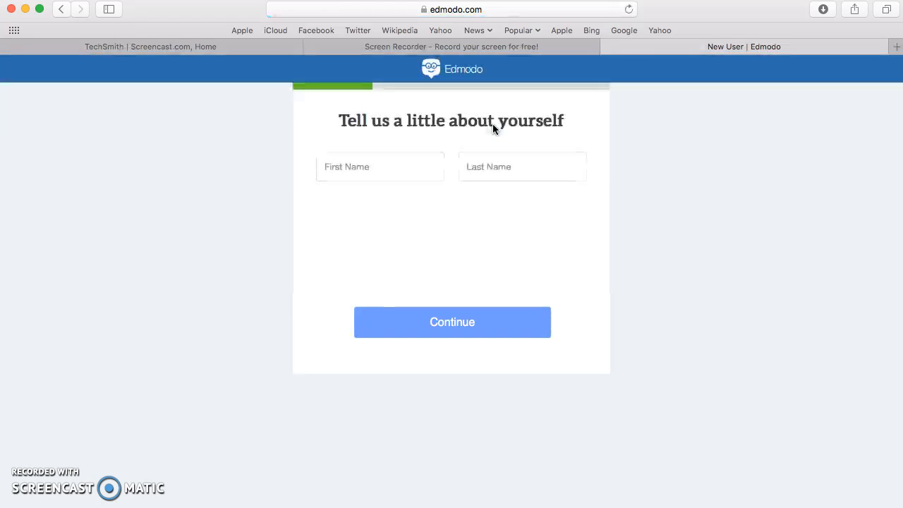
- Enter the teacher's first and last name in the profile form and continue
left_click(388, 173)
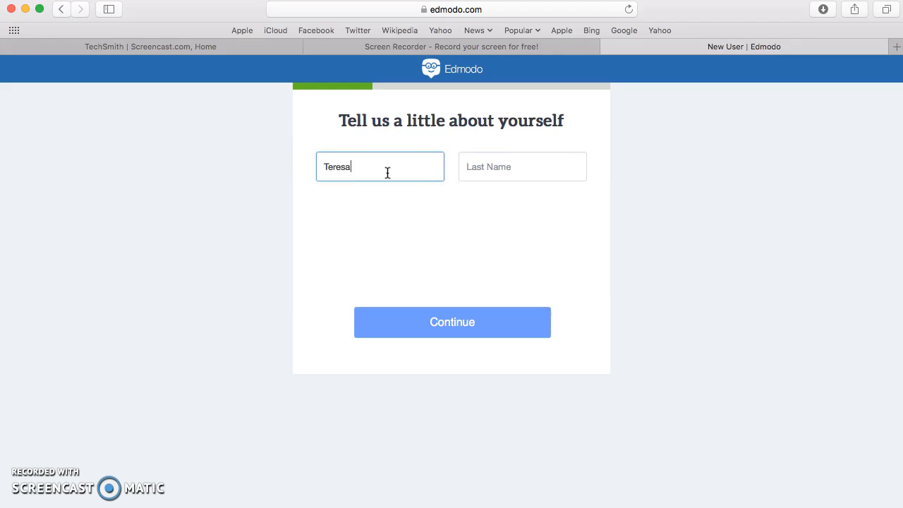
key("Tab")
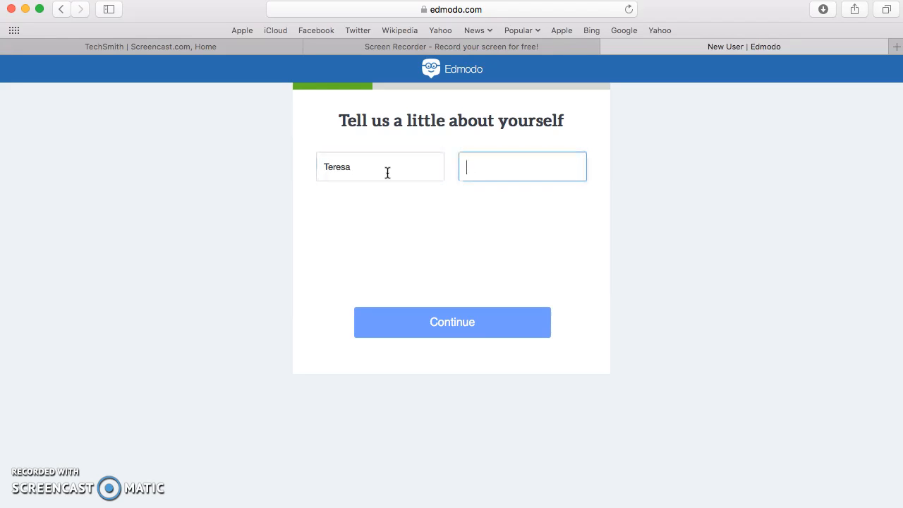
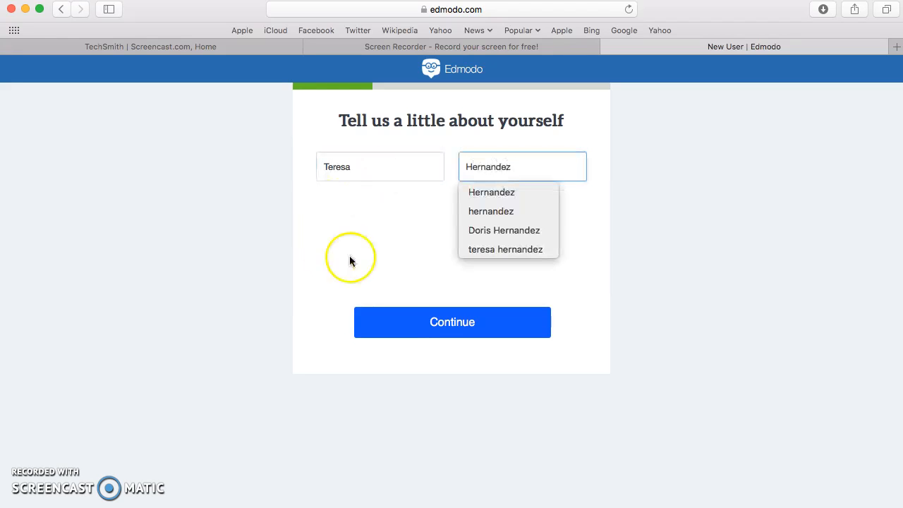
left_click(447, 324)
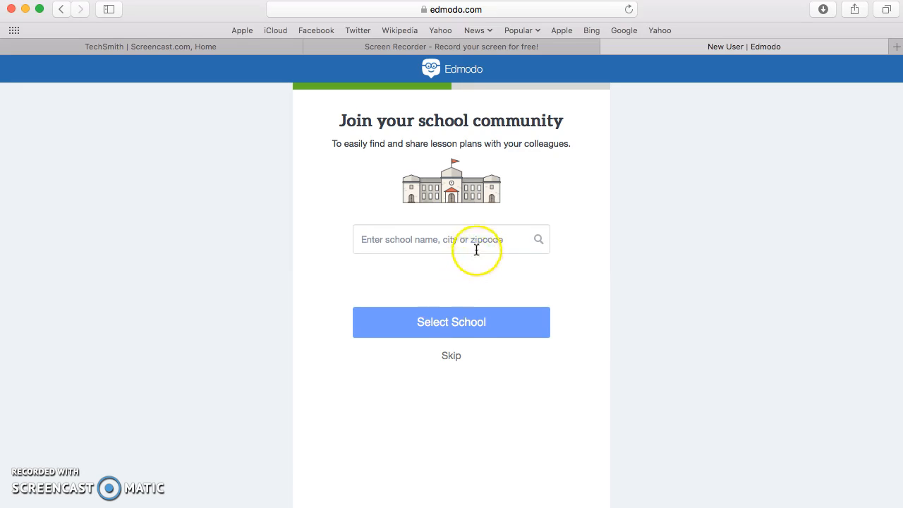
- Search for University of Tampa and select it as the school community
left_click(434, 246)
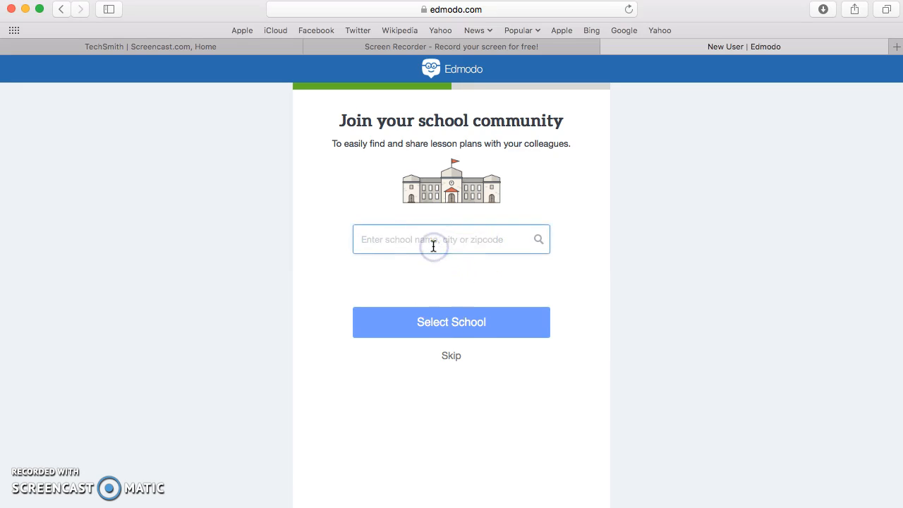
type("University of Tampa")
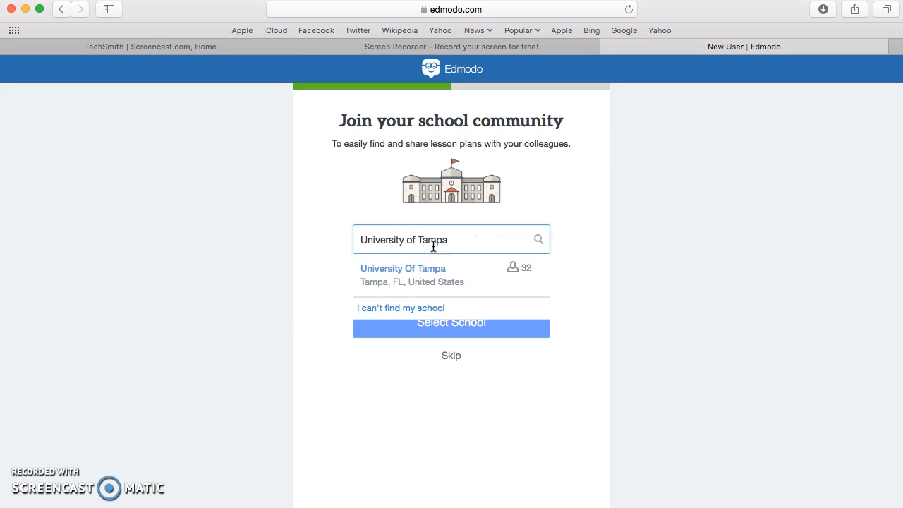
left_click(378, 278)
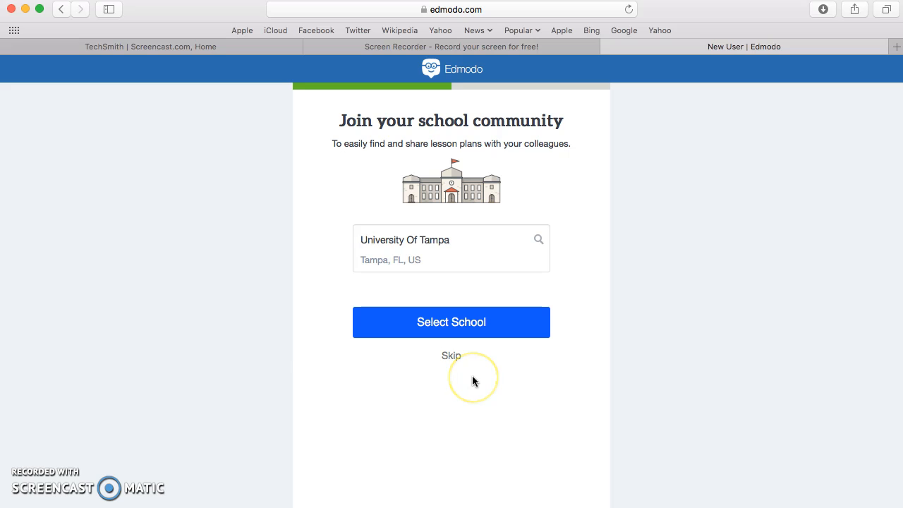
left_click(457, 321)
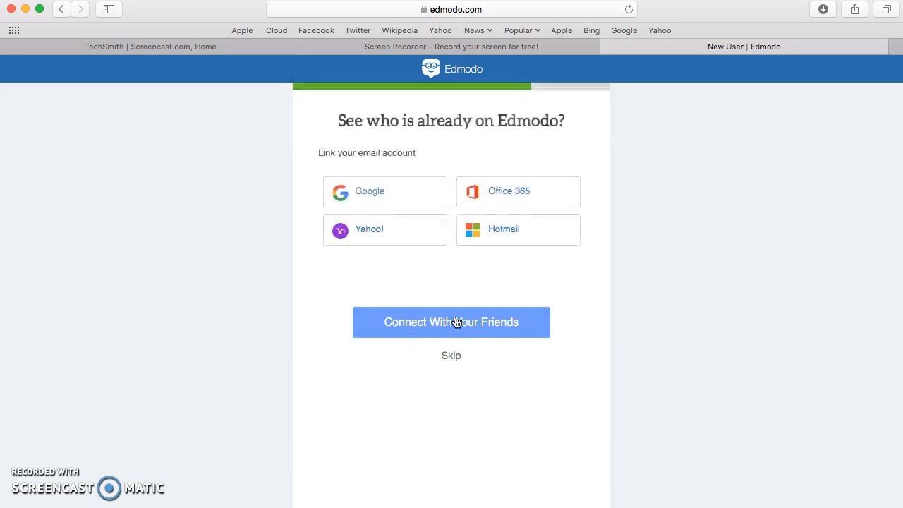
- Skip linking email accounts and get started with setting up the first class
left_click(452, 357)
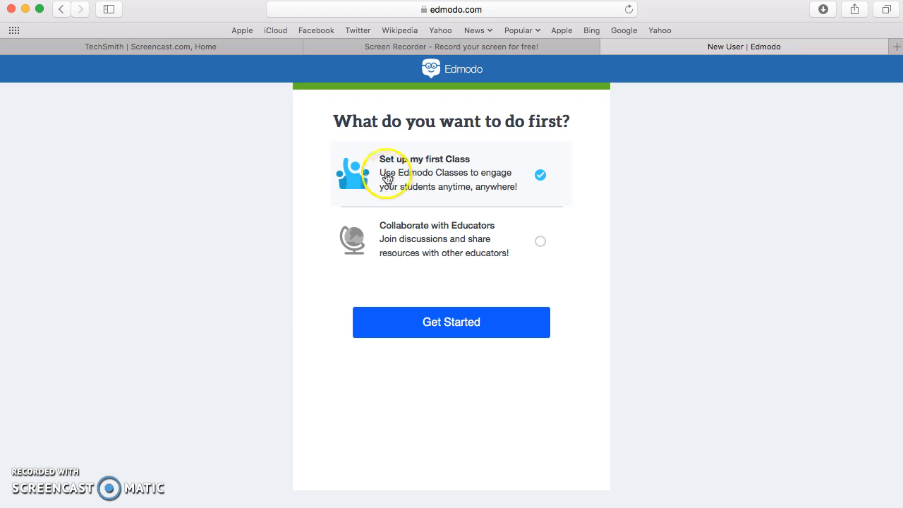
left_click(455, 323)
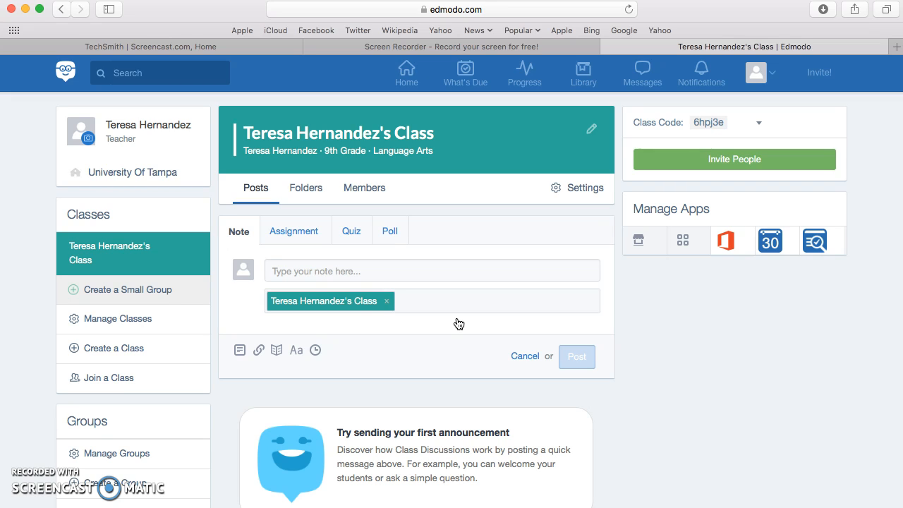
- Create a class named EME 620 with grade Higher Education and subject Computer Technology
scroll(458, 324, "down", 3)
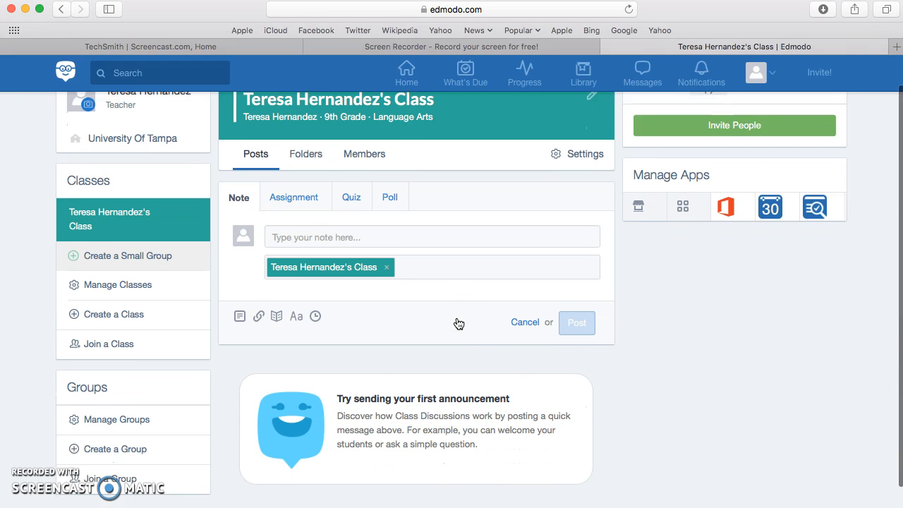
scroll(458, 324, "up", 3)
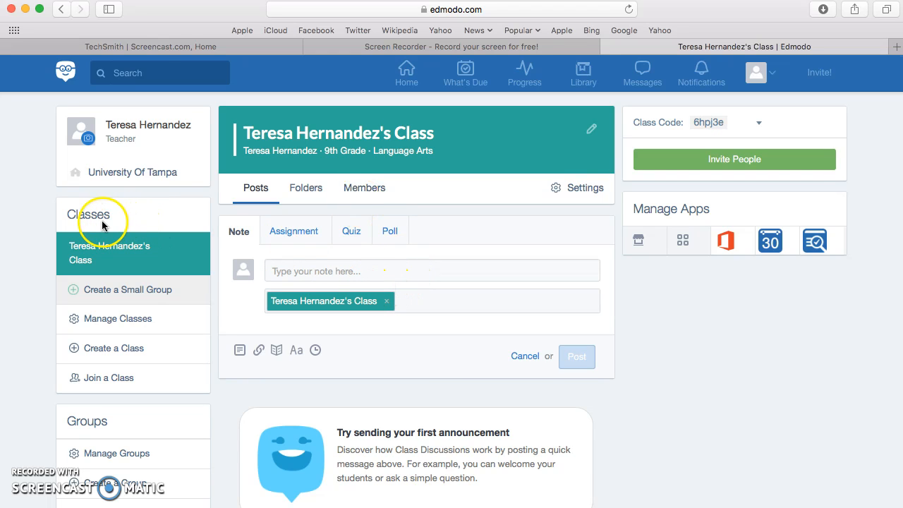
left_click(98, 350)
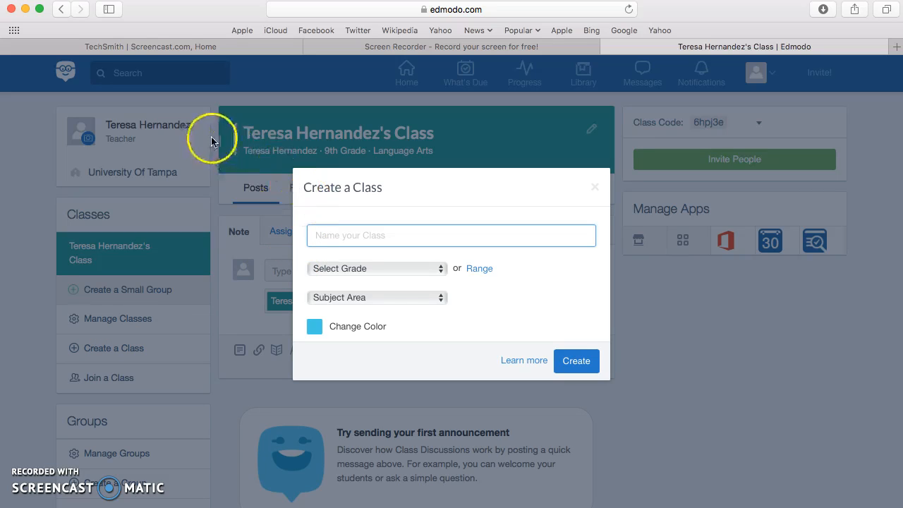
type("EME 620")
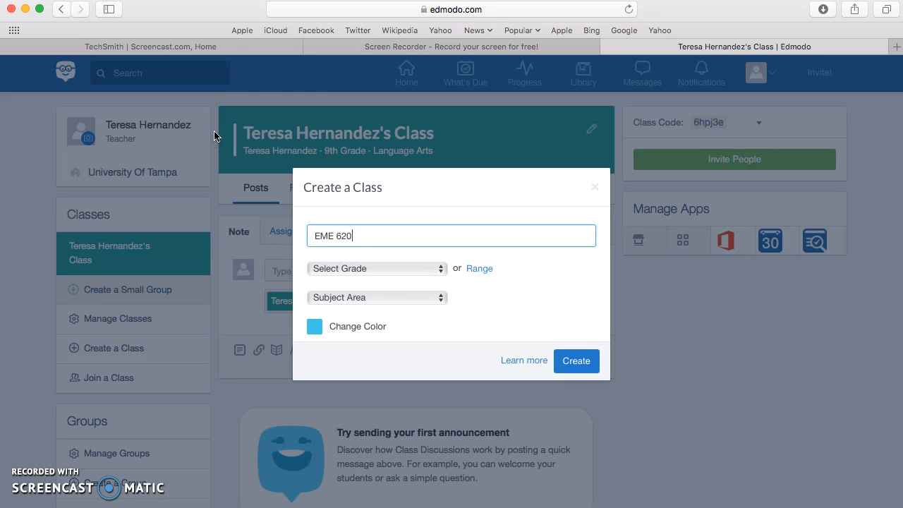
left_click(419, 272)
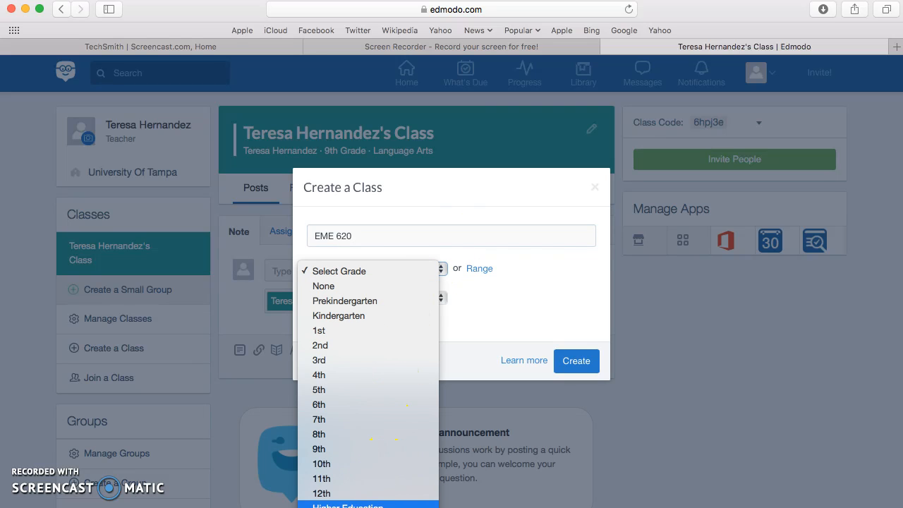
left_click(374, 504)
left_click(376, 296)
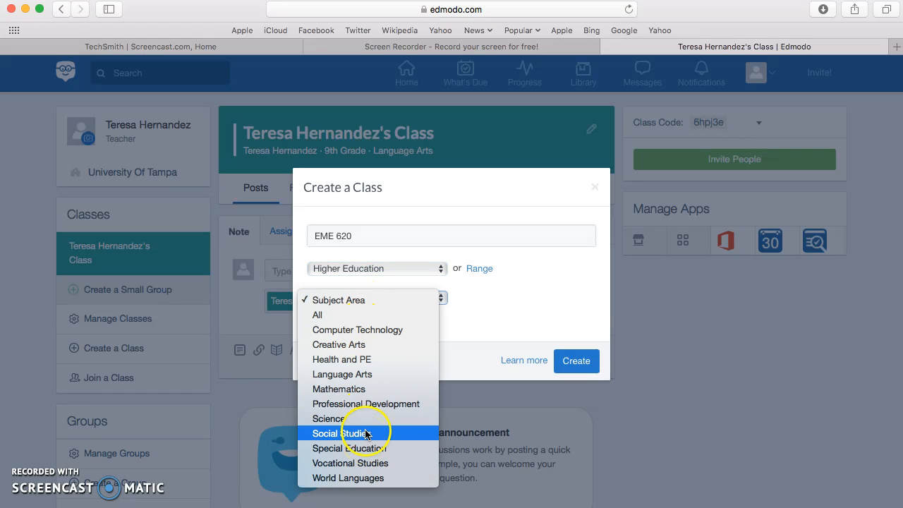
left_click(367, 332)
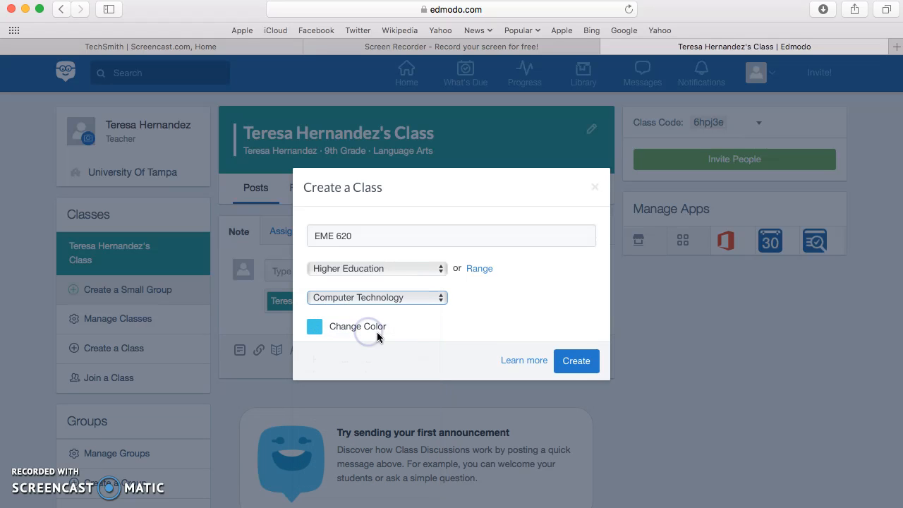
left_click(575, 372)
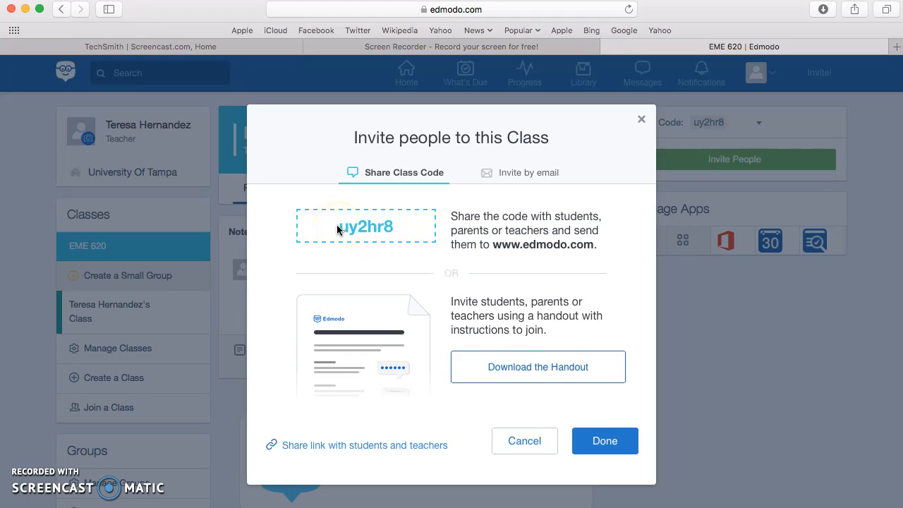
- Review the invite-by-email and class-code options, then close the invitation dialog
left_click(517, 176)
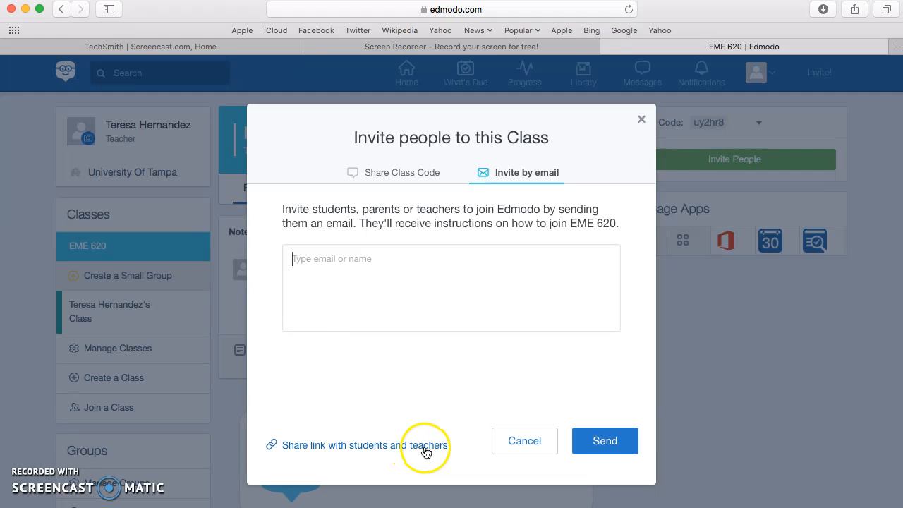
left_click(397, 177)
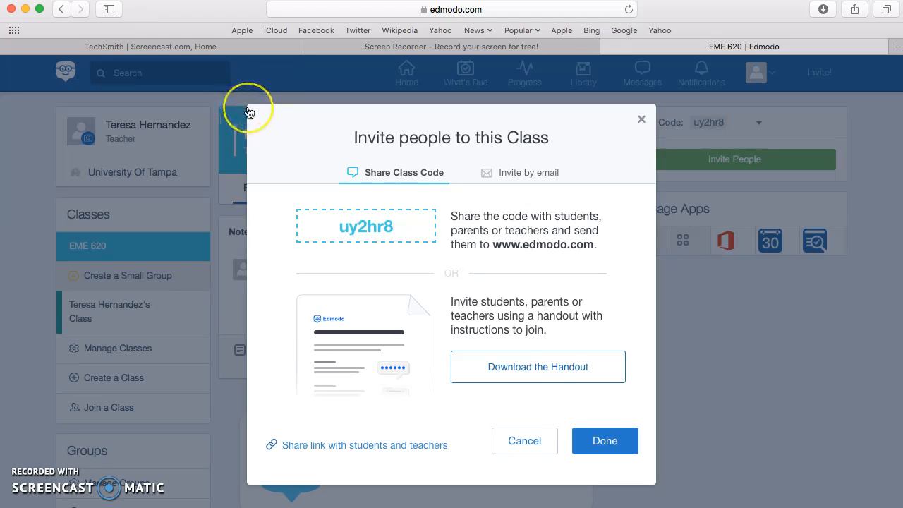
left_click_drag(248, 110, 655, 489)
left_click(591, 452)
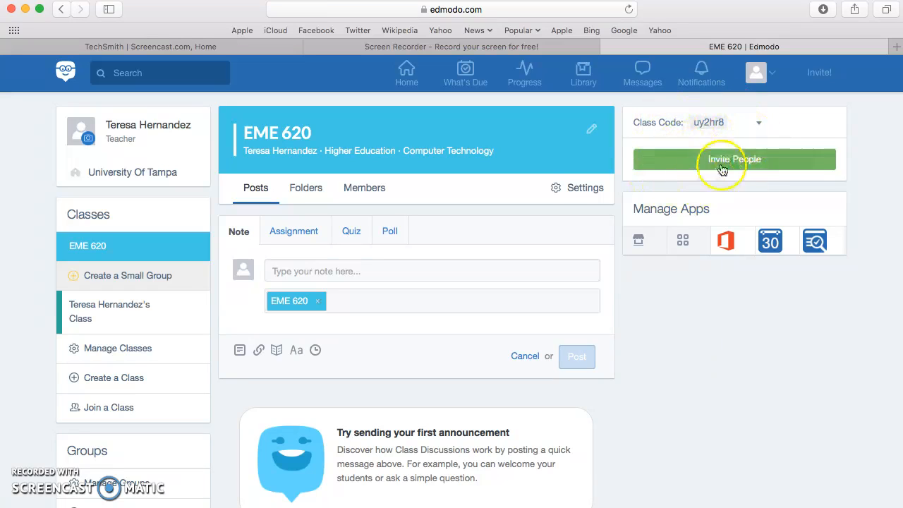
- Browse the Assignment, Quiz and Poll post options in the class feed
left_click(293, 240)
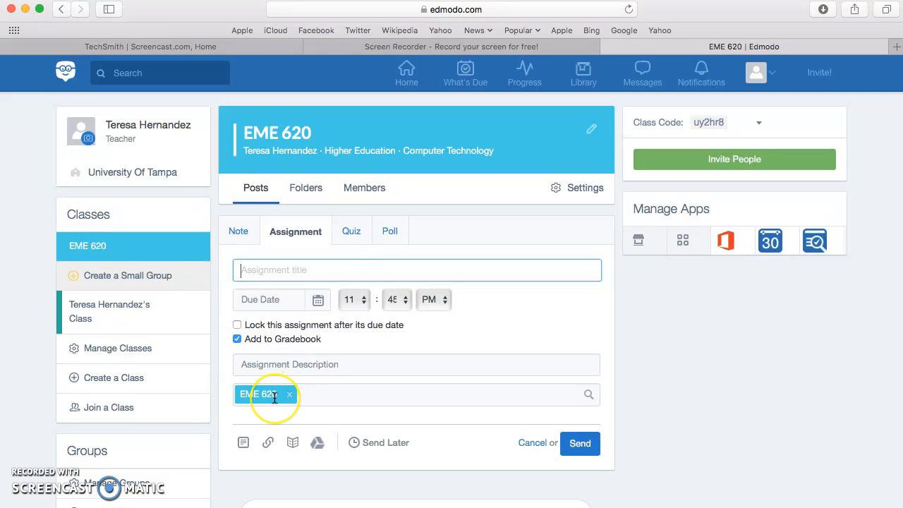
scroll(265, 393, "down", 3)
scroll(274, 398, "up", 2)
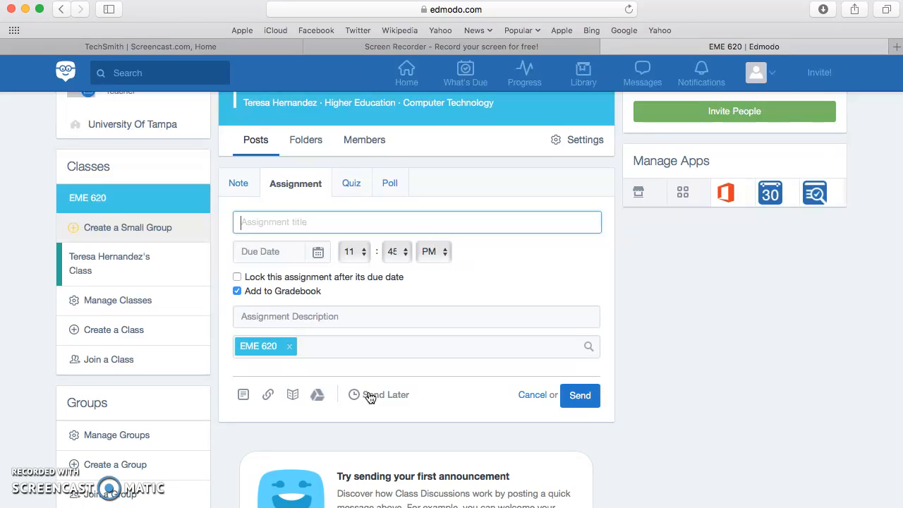
scroll(369, 397, "up", 2)
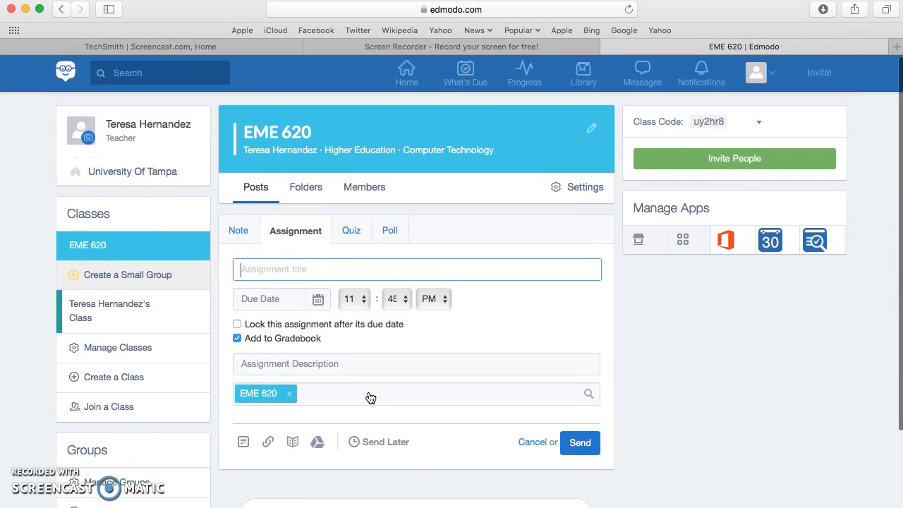
left_click(349, 240)
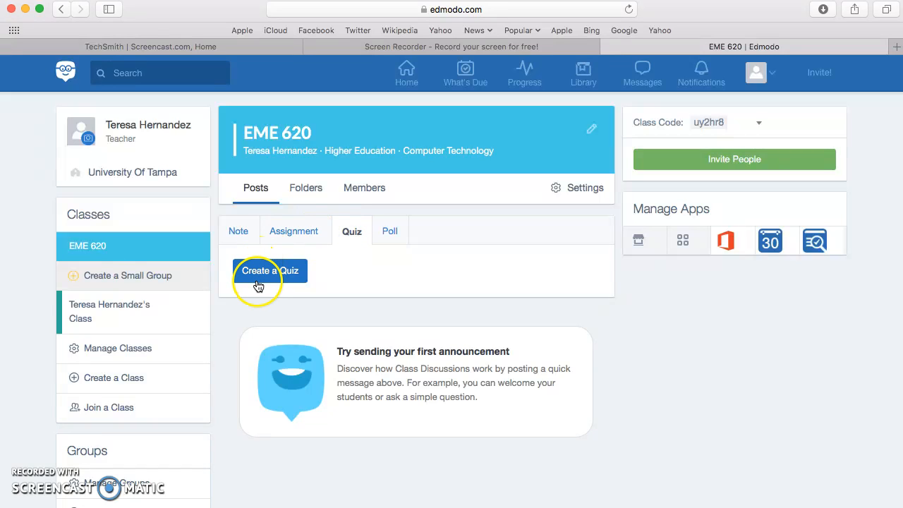
left_click(388, 239)
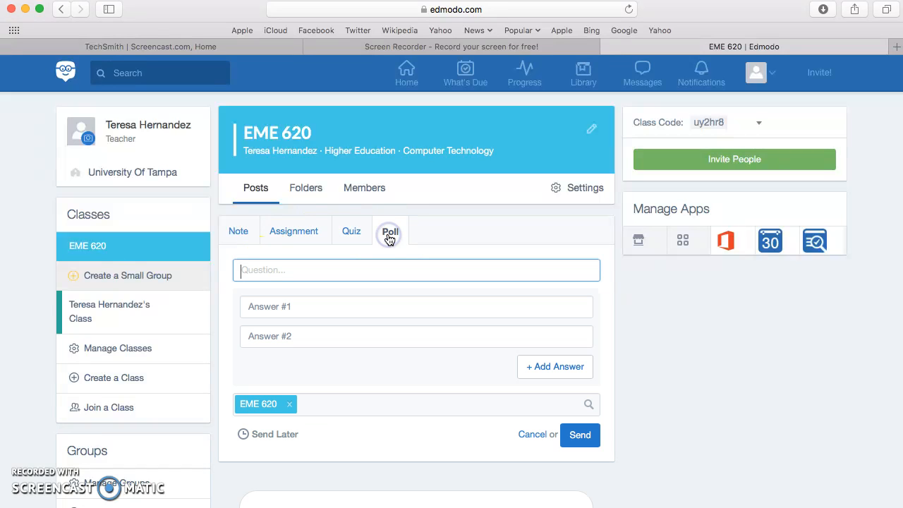
scroll(378, 430, "down", 3)
scroll(377, 431, "up", 3)
scroll(437, 397, "down", 3)
scroll(437, 396, "up", 3)
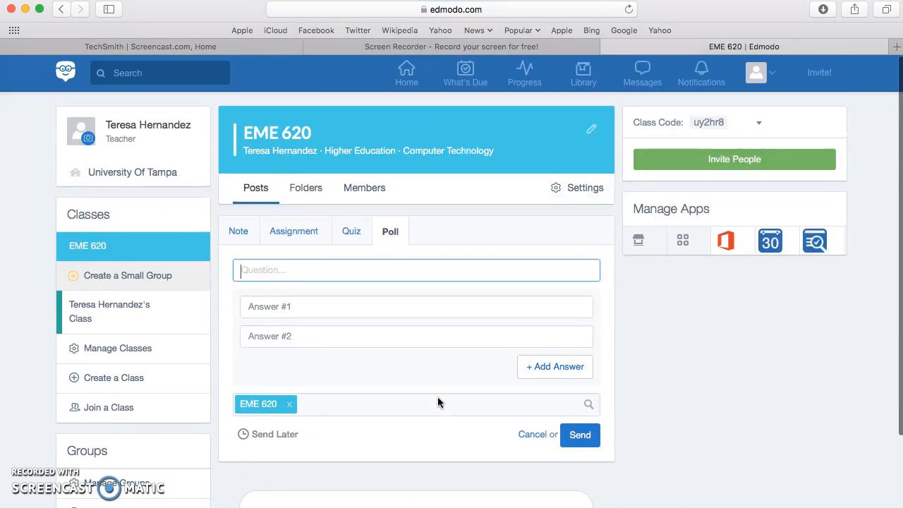
- Open the class's Folders section
left_click(313, 194)
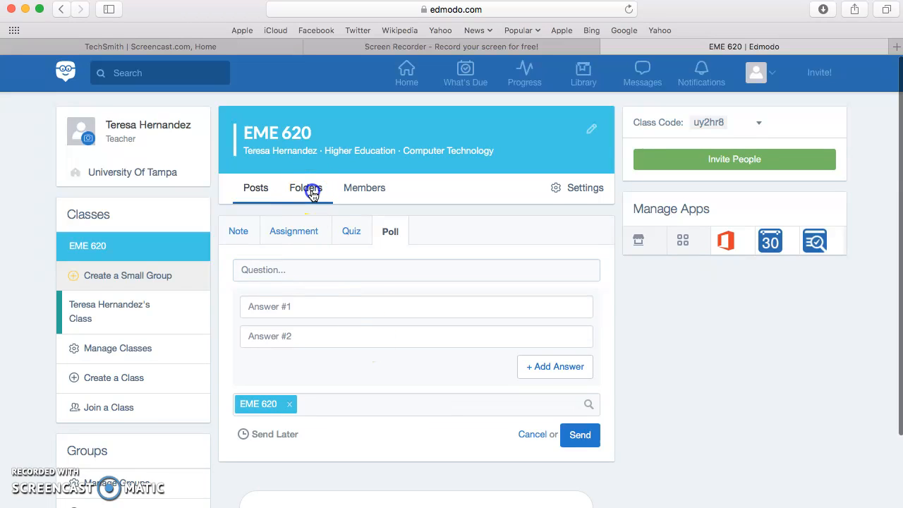
left_click(322, 357)
scroll(330, 404, "down", 3)
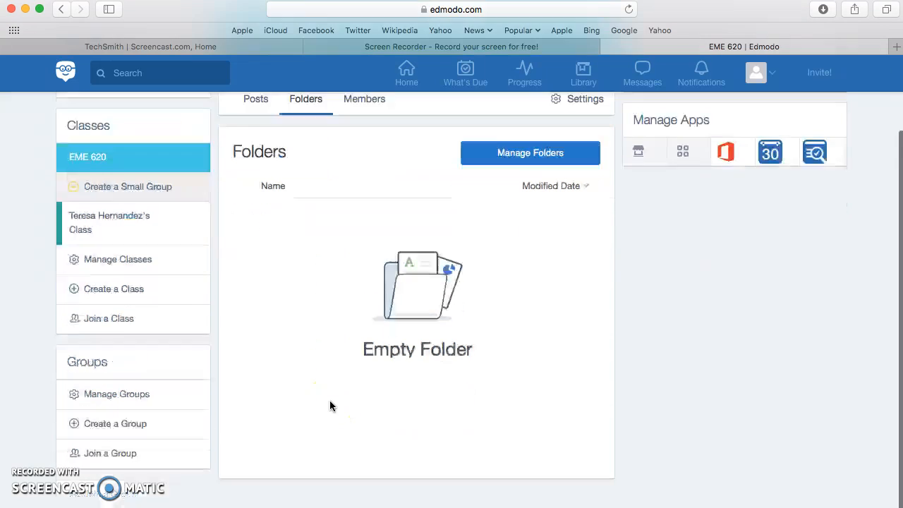
- Add a new shared folder named Week 1 to the class through Manage Folders
scroll(329, 406, "up", 2)
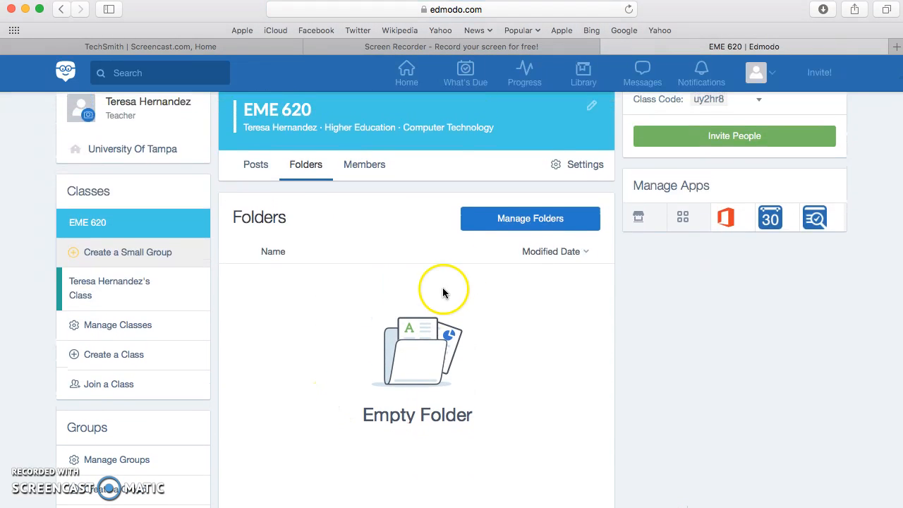
left_click(531, 219)
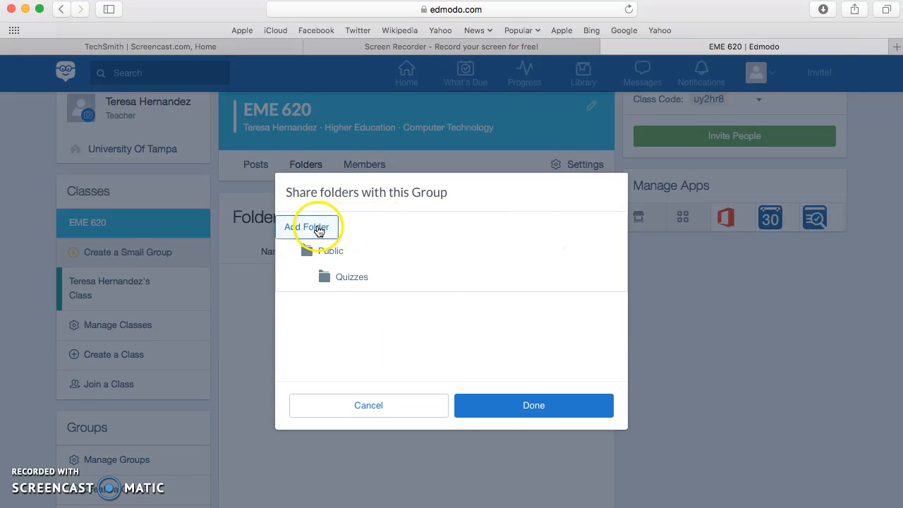
left_click(317, 229)
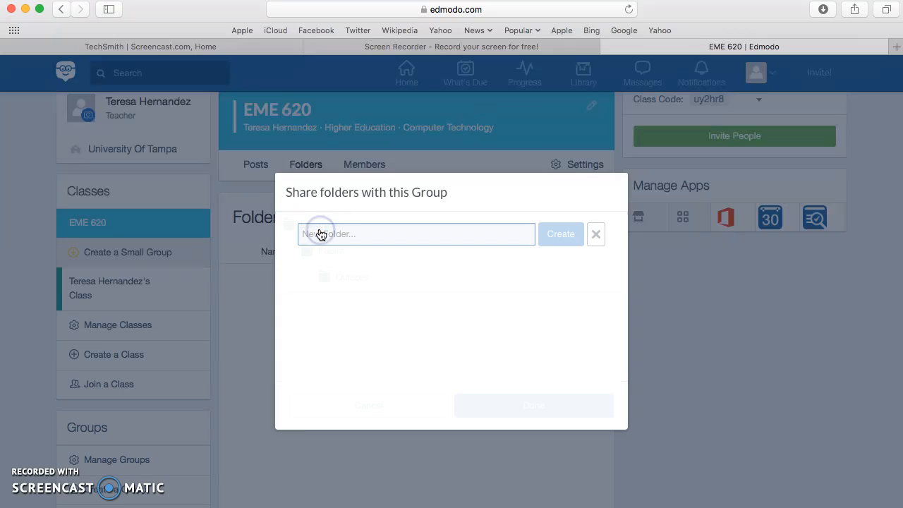
type("Week 1")
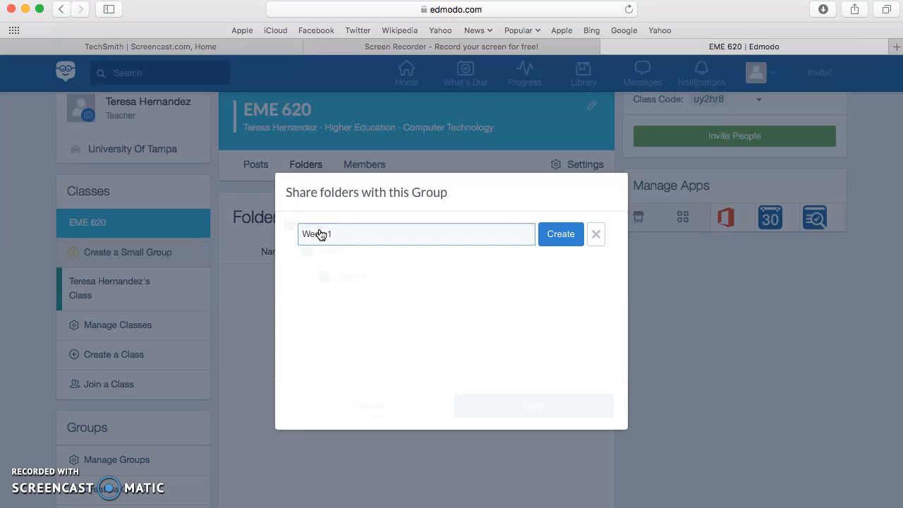
left_click(554, 240)
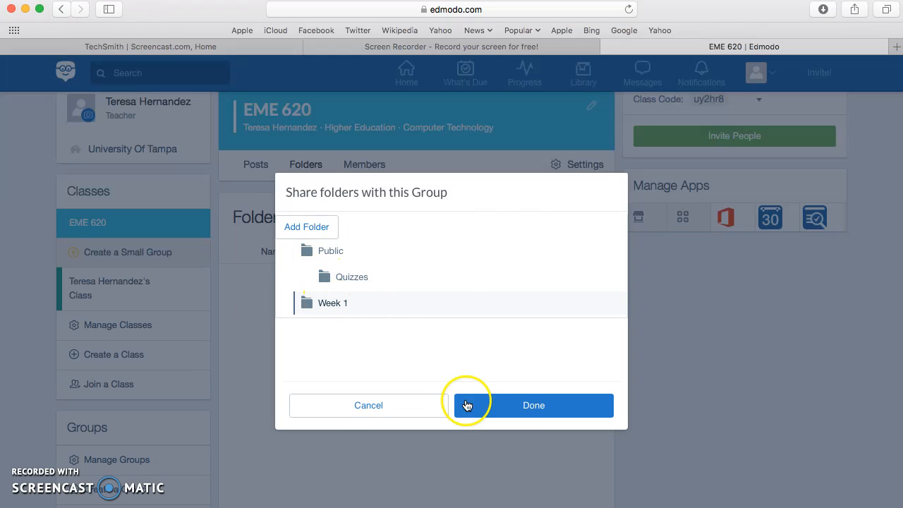
left_click(506, 405)
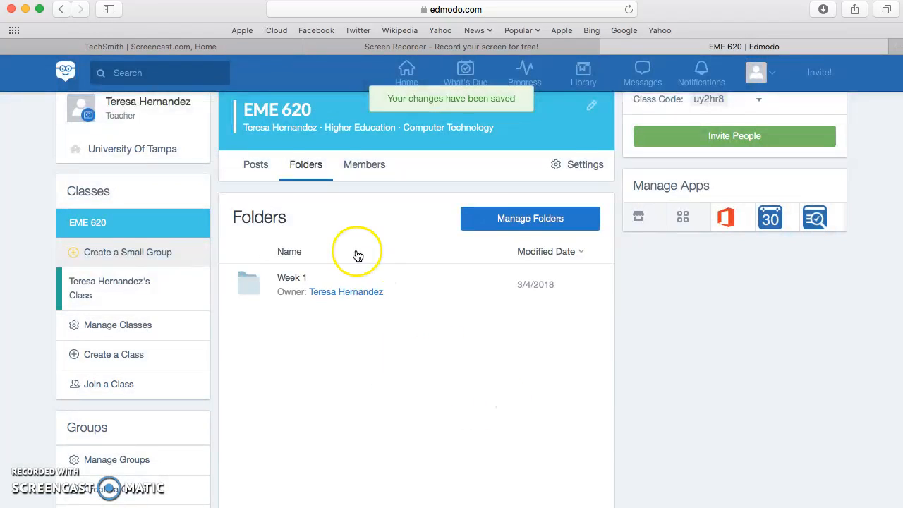
- Open the Week 1 folder and create a new subfolder titled Week 2 inside it
left_click(246, 286)
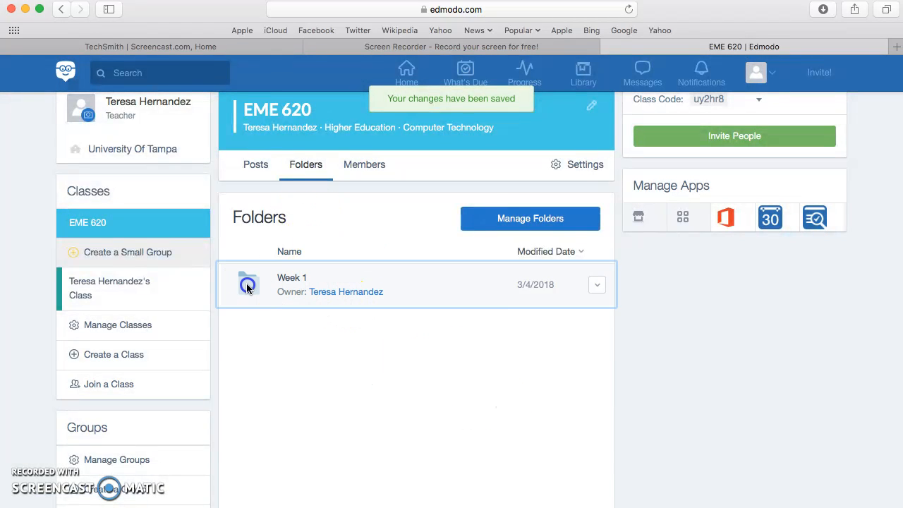
scroll(421, 350, "down", 2)
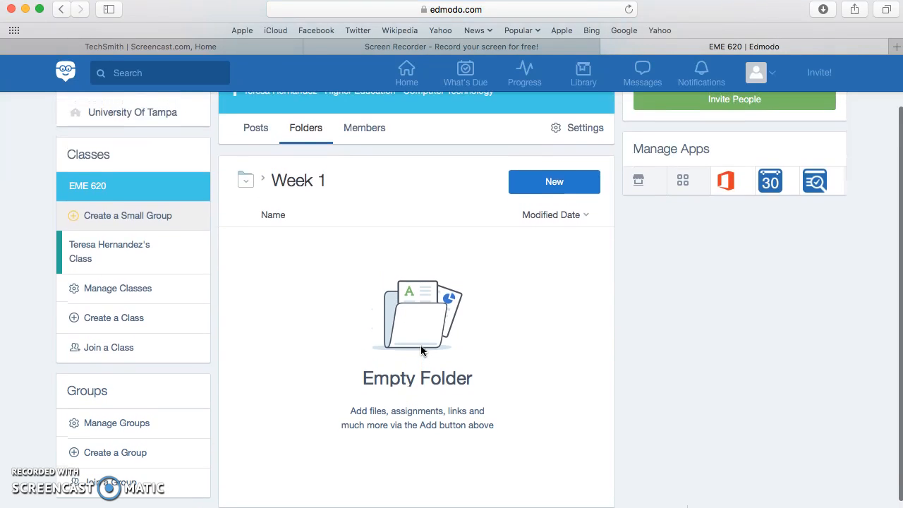
left_click(408, 413)
right_click(415, 322)
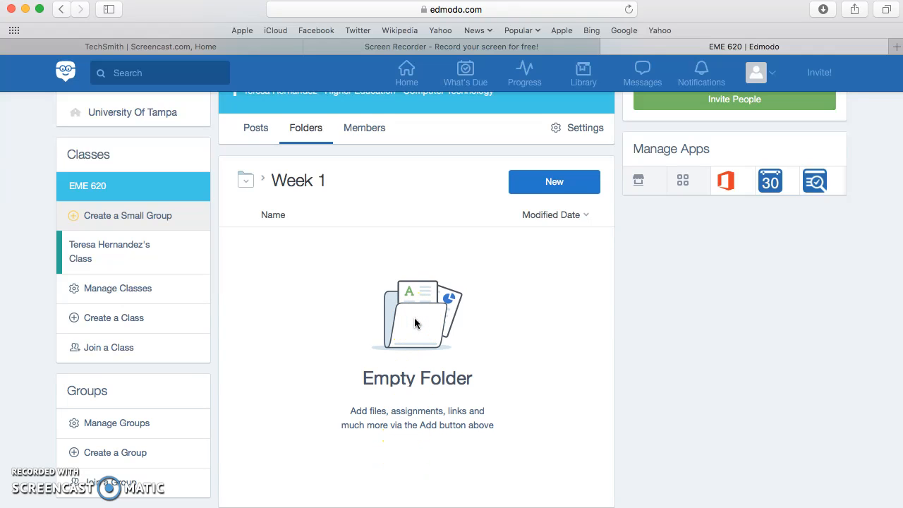
double_click(421, 324)
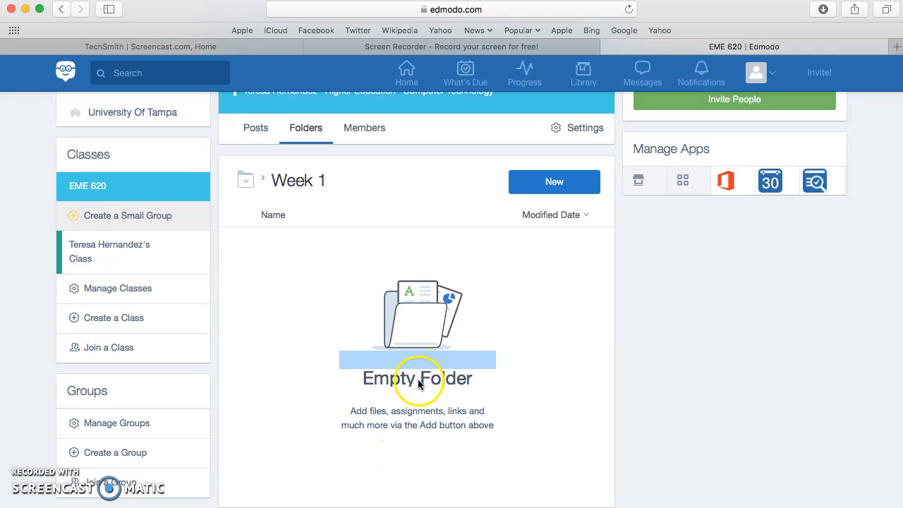
left_click(421, 415)
double_click(421, 415)
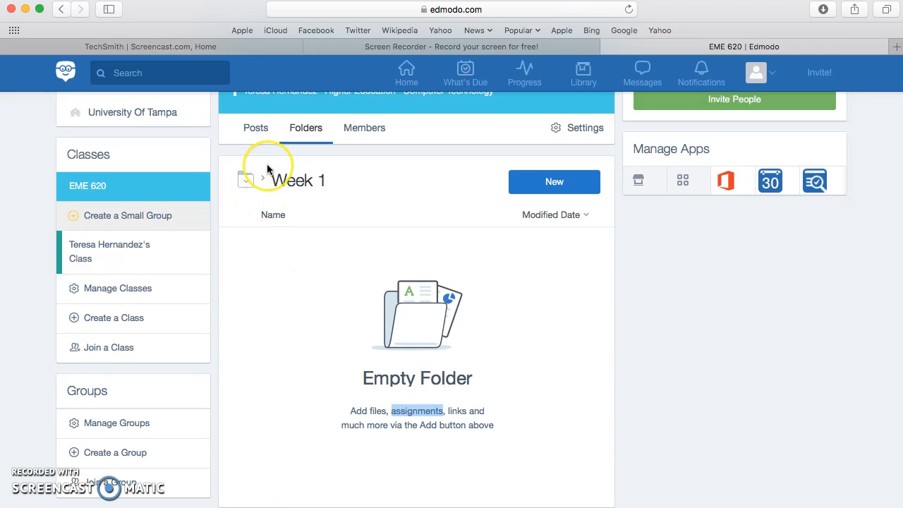
left_click(566, 180)
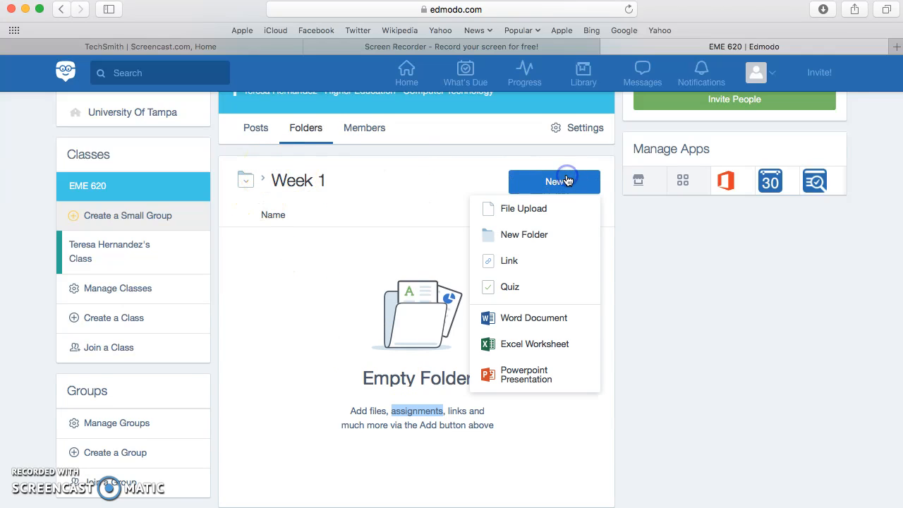
left_click(522, 239)
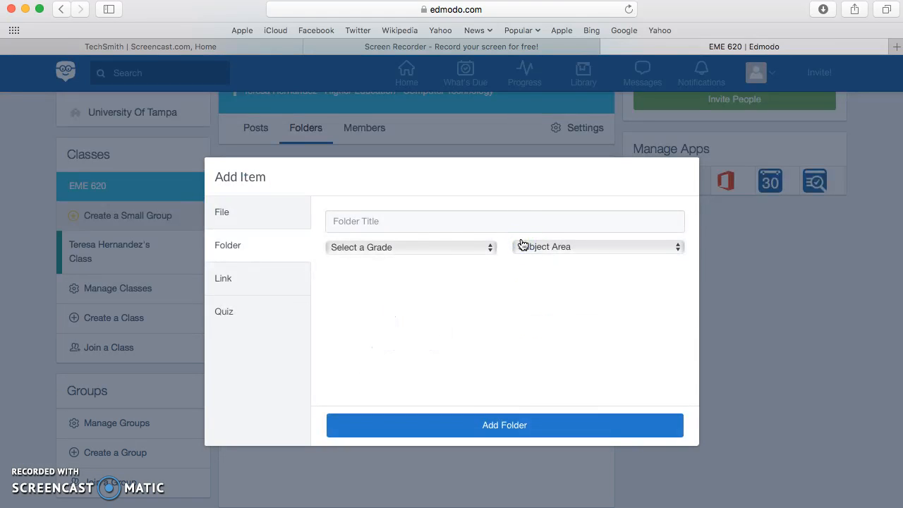
left_click(360, 223)
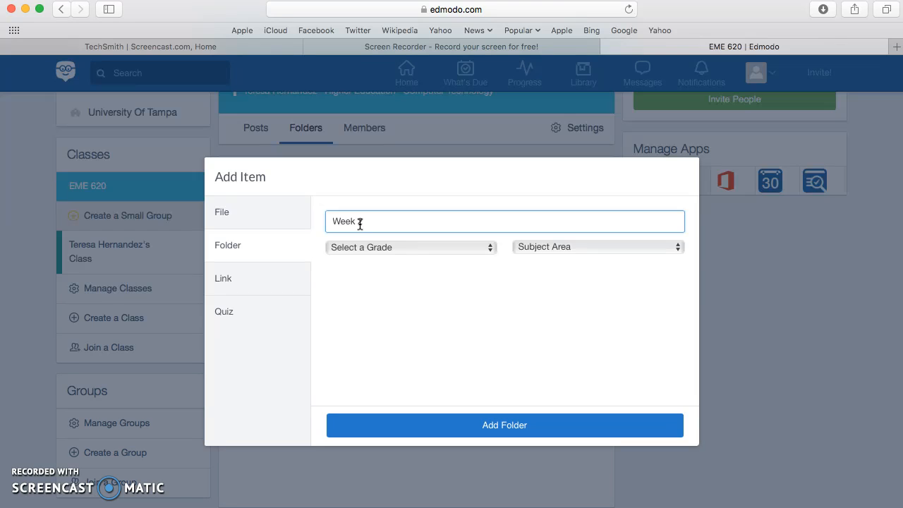
left_click(478, 425)
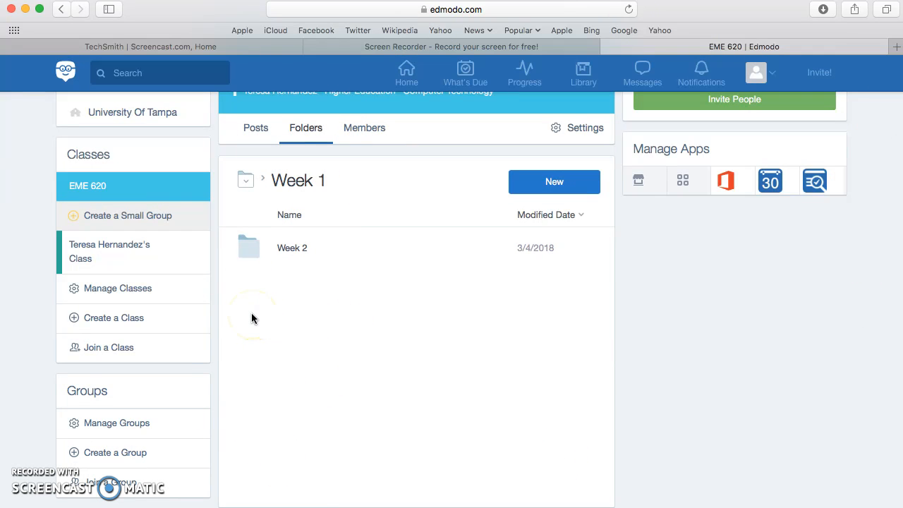
- Open the class's Members tab and look over its member list
scroll(251, 312, "up", 2)
left_click(371, 191)
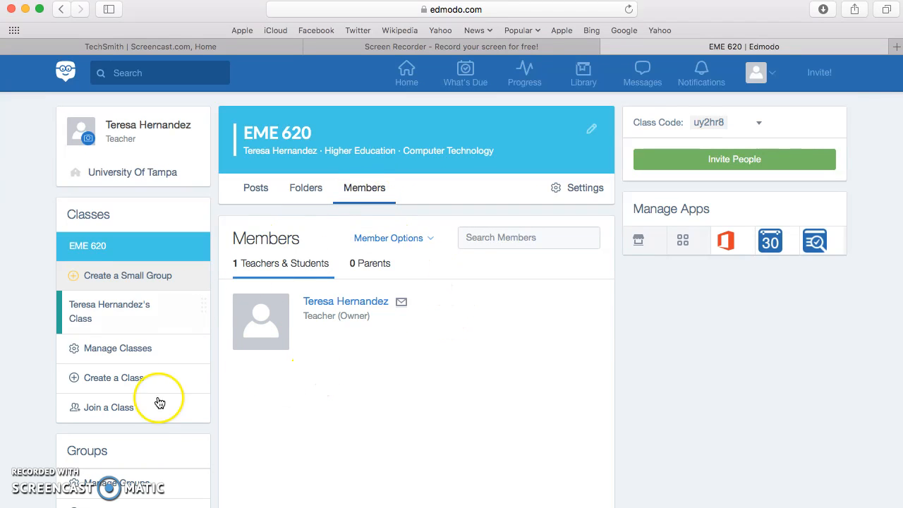
scroll(342, 316, "down", 3)
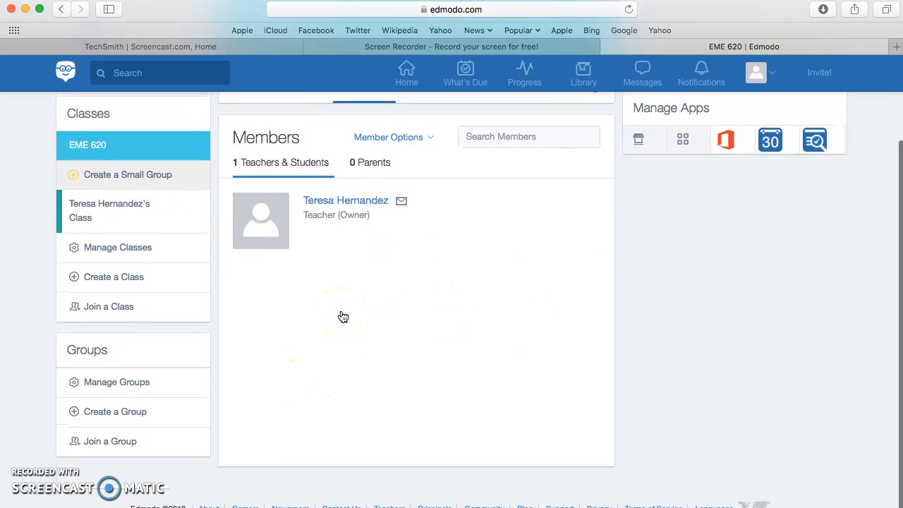
scroll(343, 316, "up", 3)
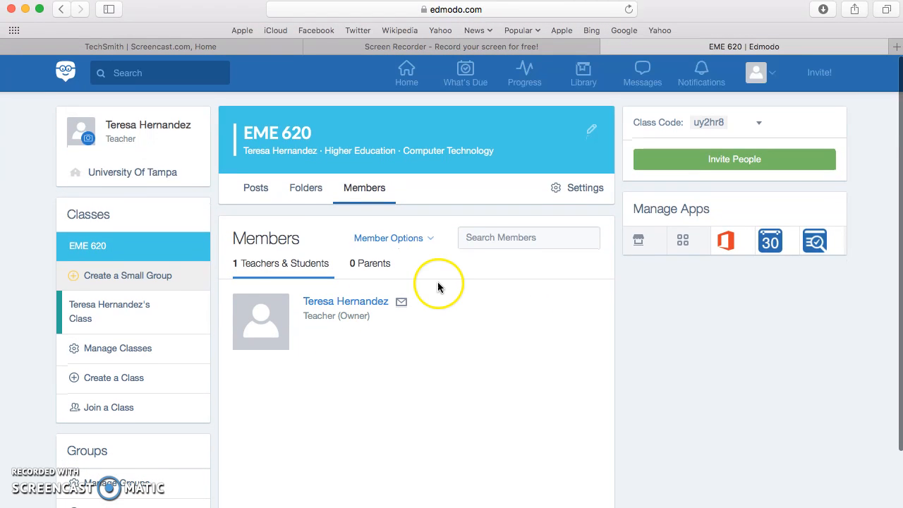